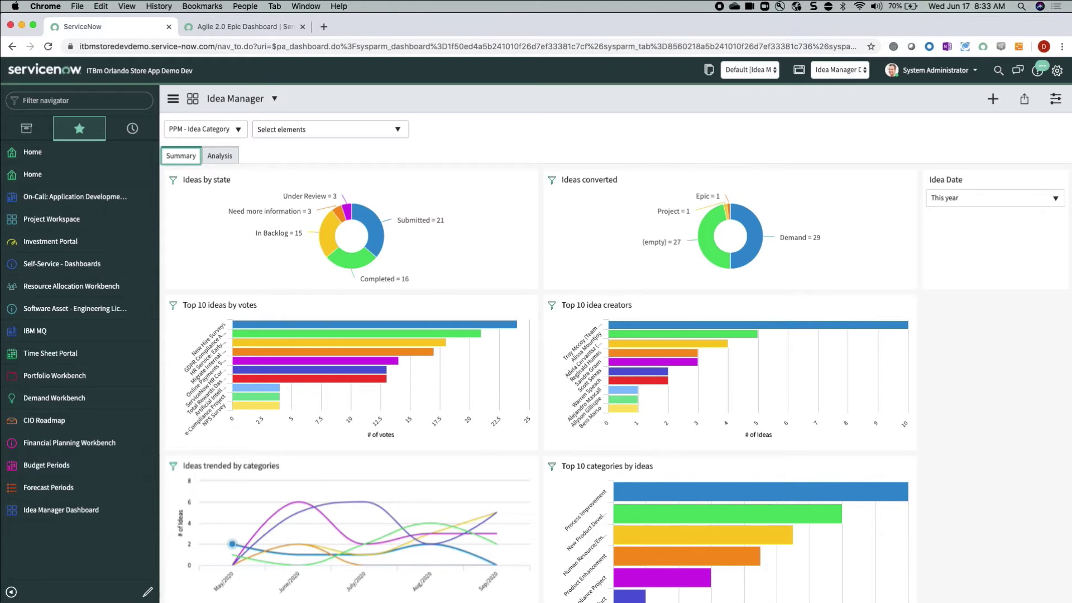
Move keyboard focus onto the Ideas by state chart on the Idea Manager dashboard.
{"action": "key", "text": "Tab"}
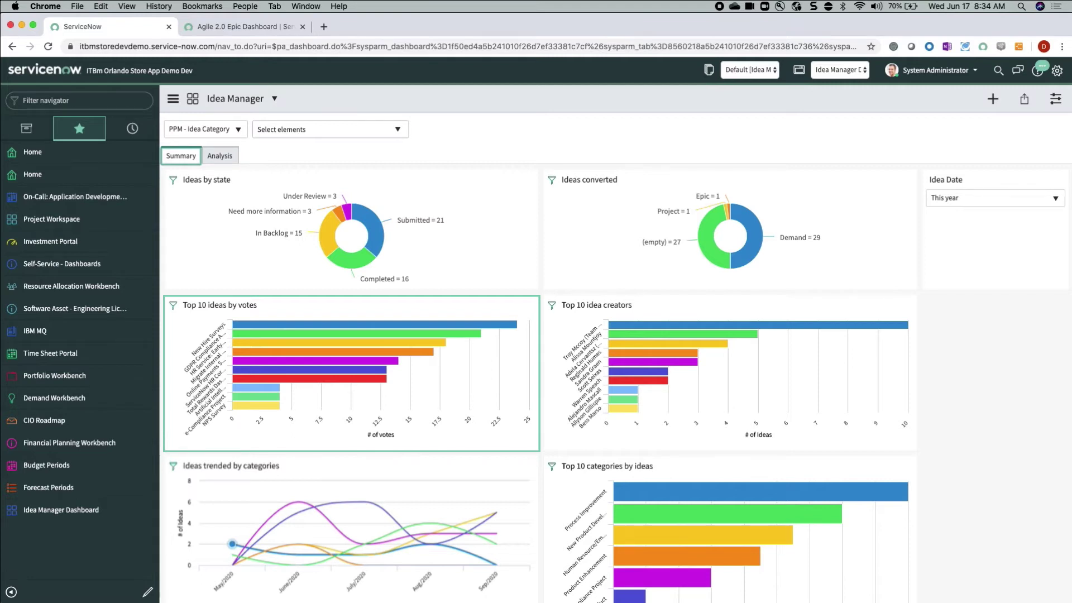
{"action": "mouse_move", "coordinate": [483, 326]}
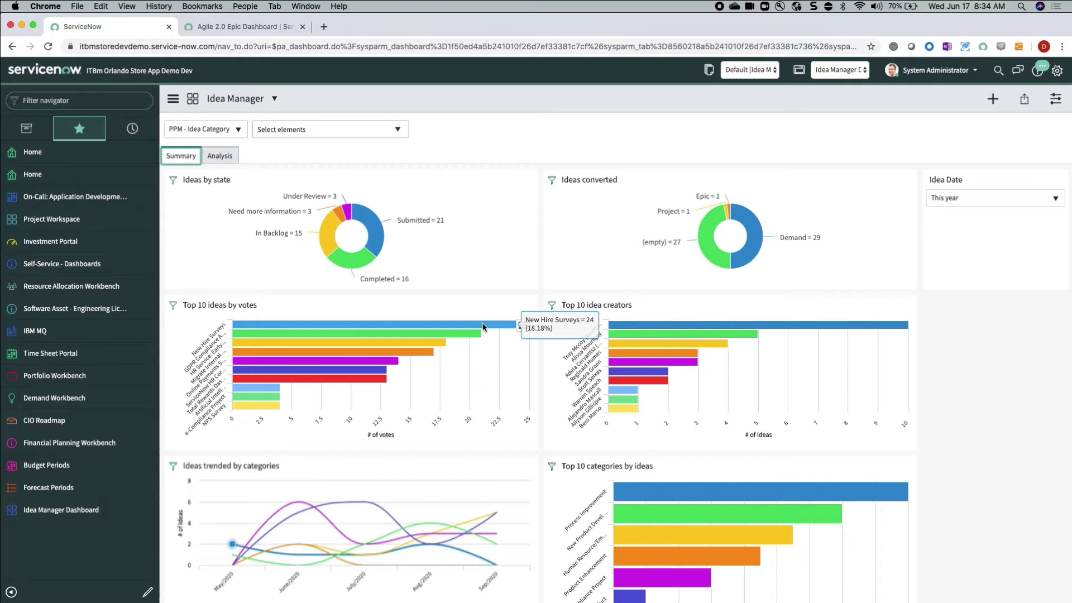
{"action": "scroll", "coordinate": [484, 327], "scroll_direction": "down", "scroll_amount": 3}
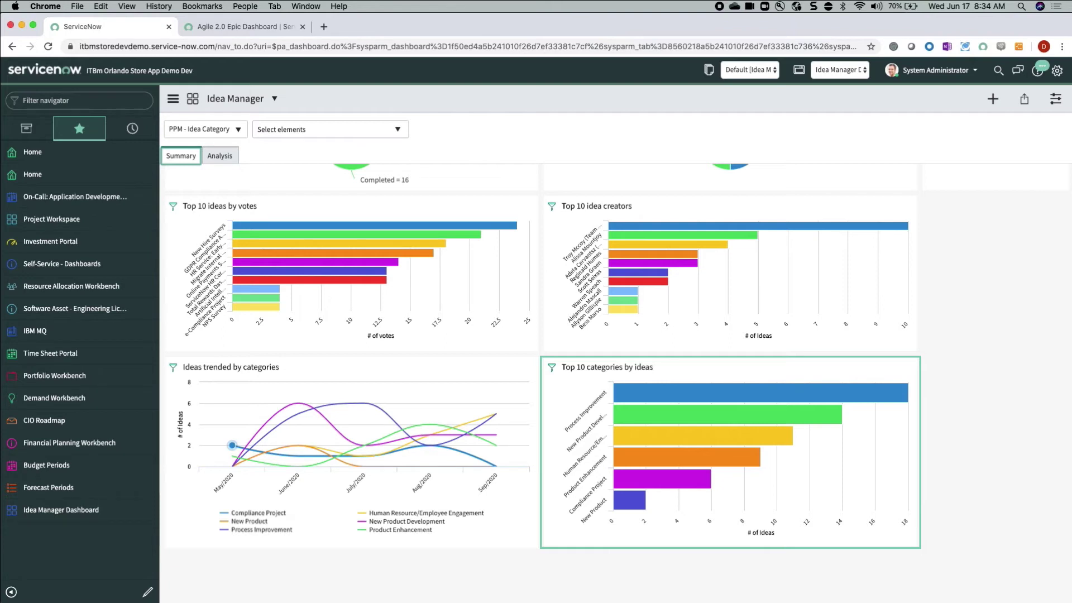
{"action": "mouse_move", "coordinate": [357, 457]}
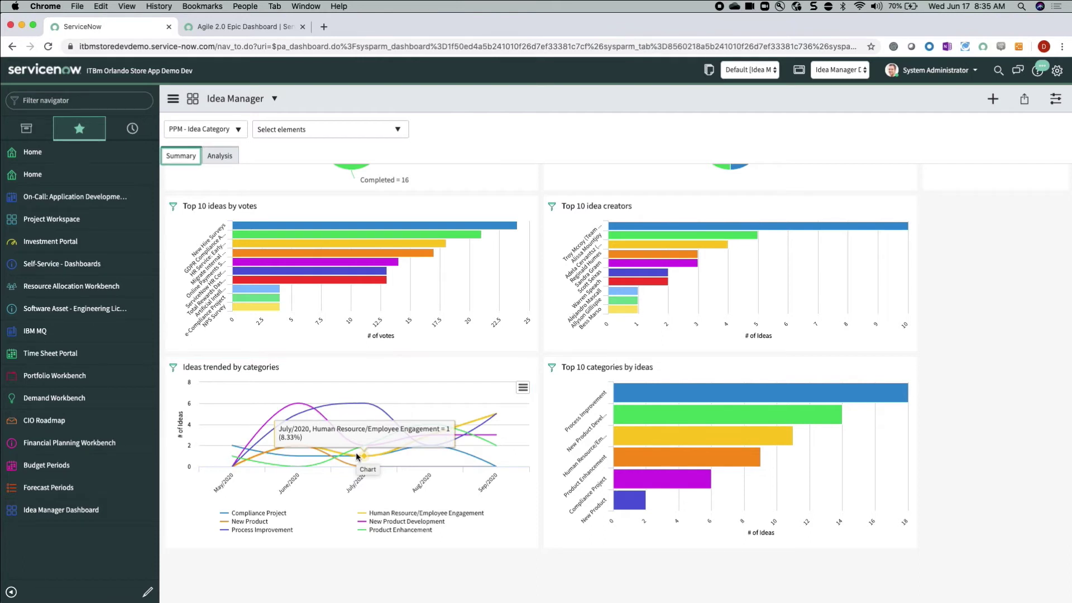
Switch to the Analysis view and show the Ideas breakdown by Month, Quarter, then Year.
{"action": "left_click", "coordinate": [220, 156]}
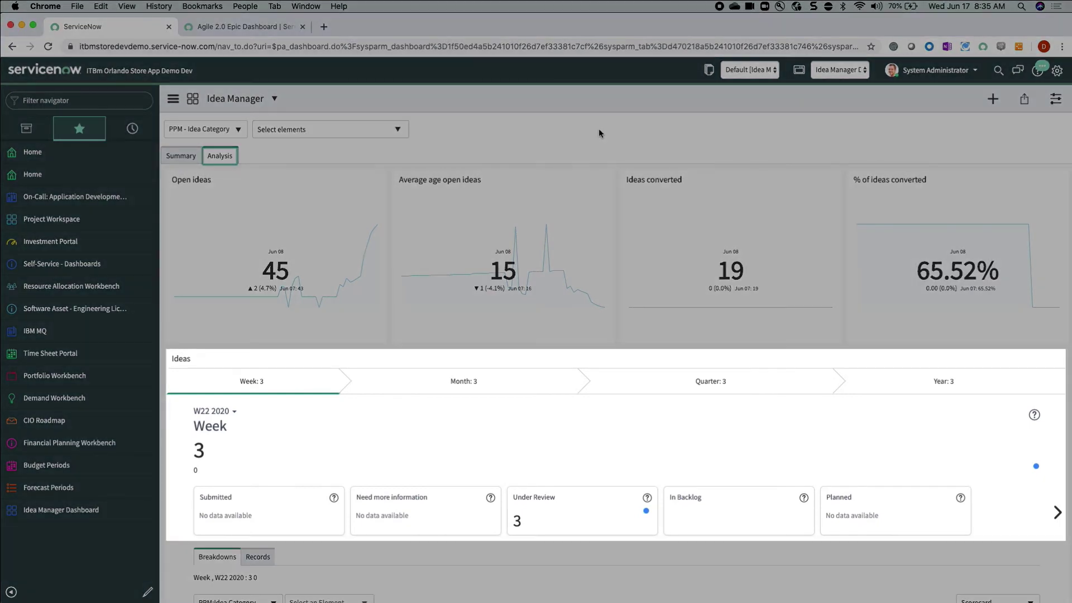
{"action": "left_click", "coordinate": [486, 385]}
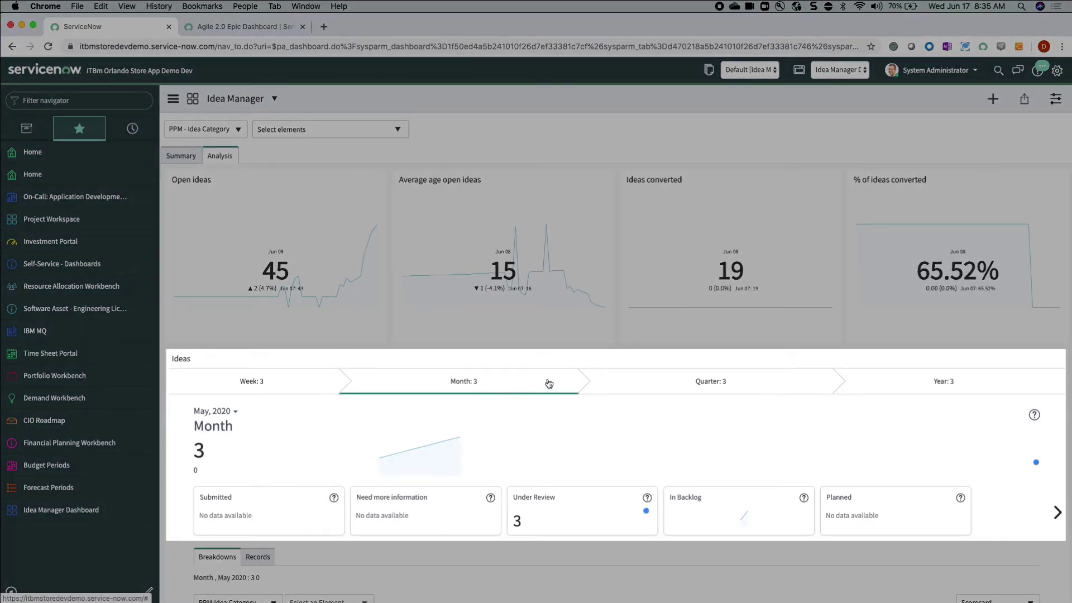
{"action": "left_click", "coordinate": [611, 384]}
{"action": "left_click", "coordinate": [880, 390]}
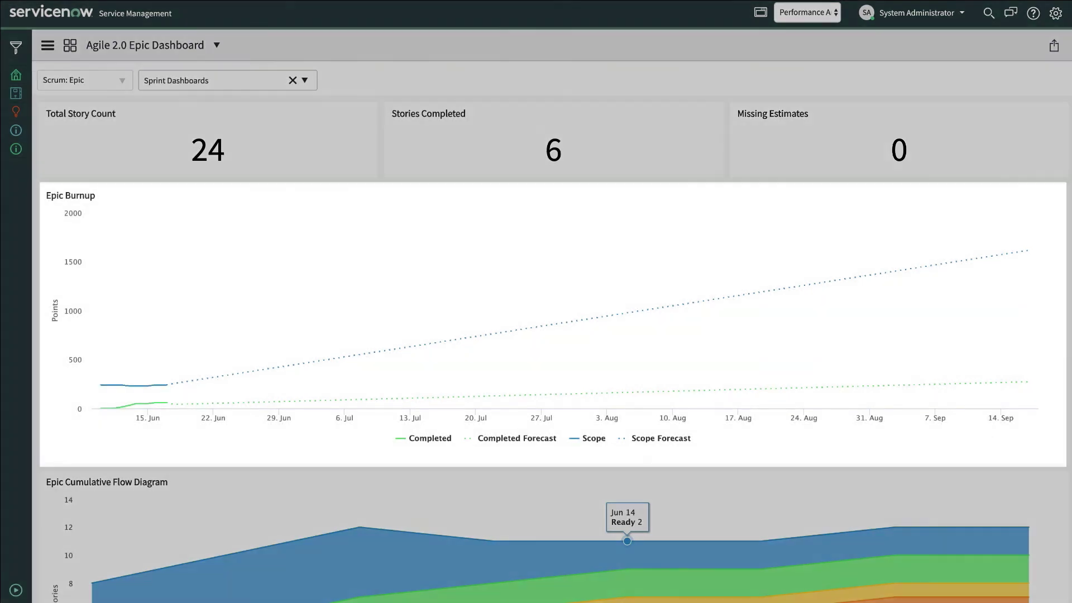
{"action": "mouse_move", "coordinate": [1020, 251]}
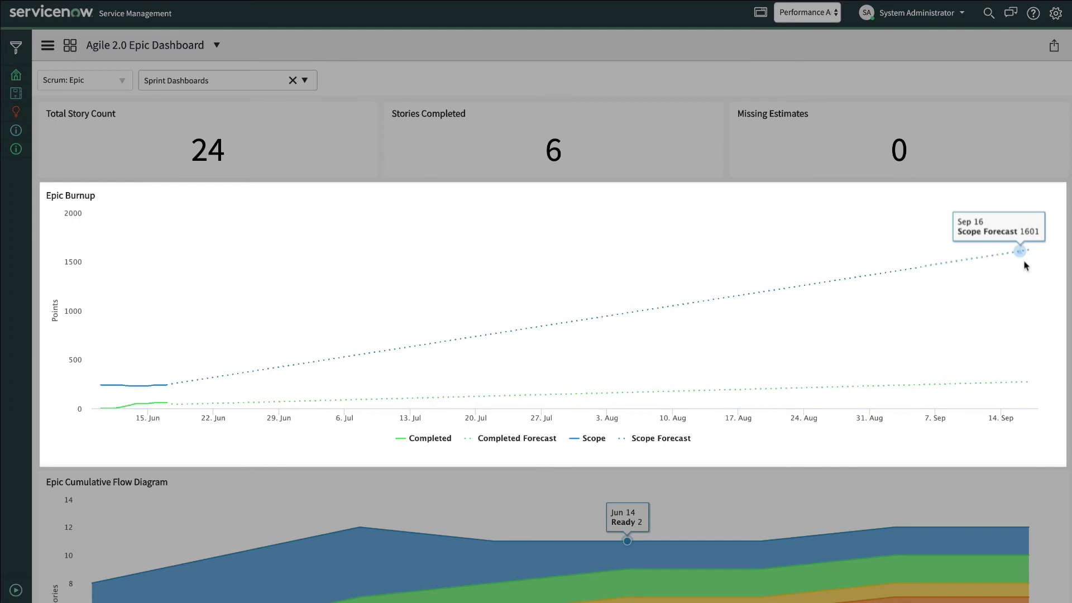
{"action": "scroll", "coordinate": [1023, 261], "scroll_direction": "down", "scroll_amount": 1}
{"action": "scroll", "coordinate": [1023, 261], "scroll_direction": "down", "scroll_amount": 1}
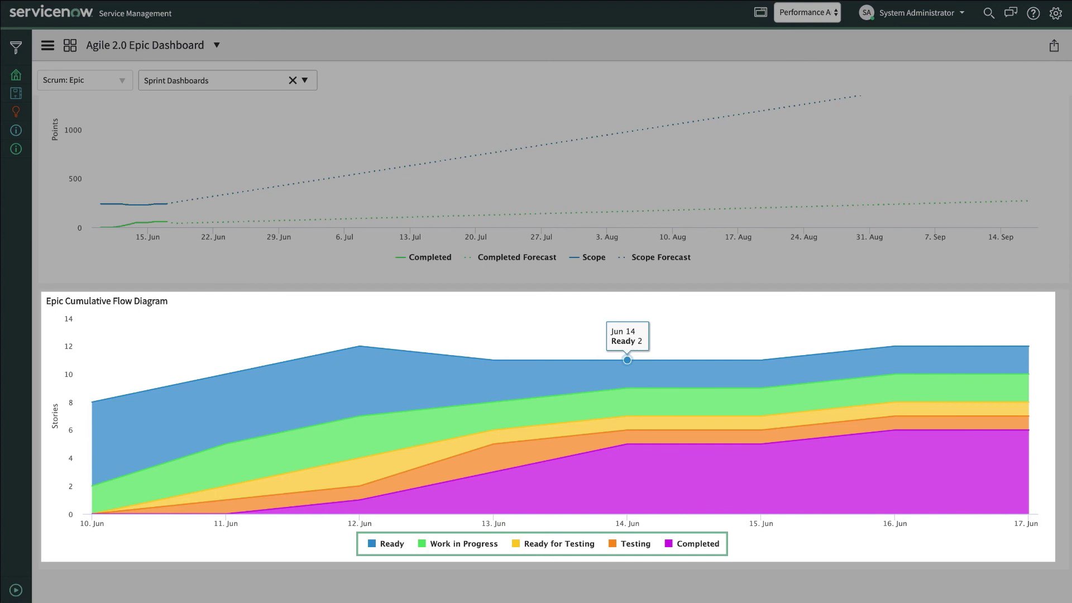
Focus the Completed, then Work in Progress series in the Epic Cumulative Flow Diagram legend.
{"action": "key", "text": "Tab"}
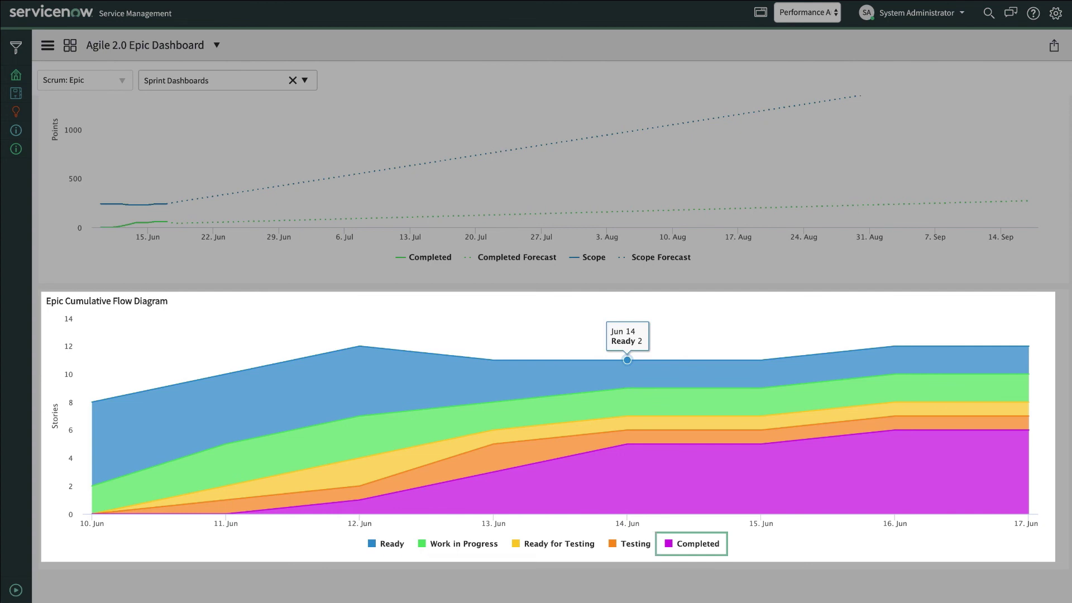
{"action": "key", "text": "Left"}
{"action": "key", "text": "Left"}
{"action": "key", "text": "Left"}
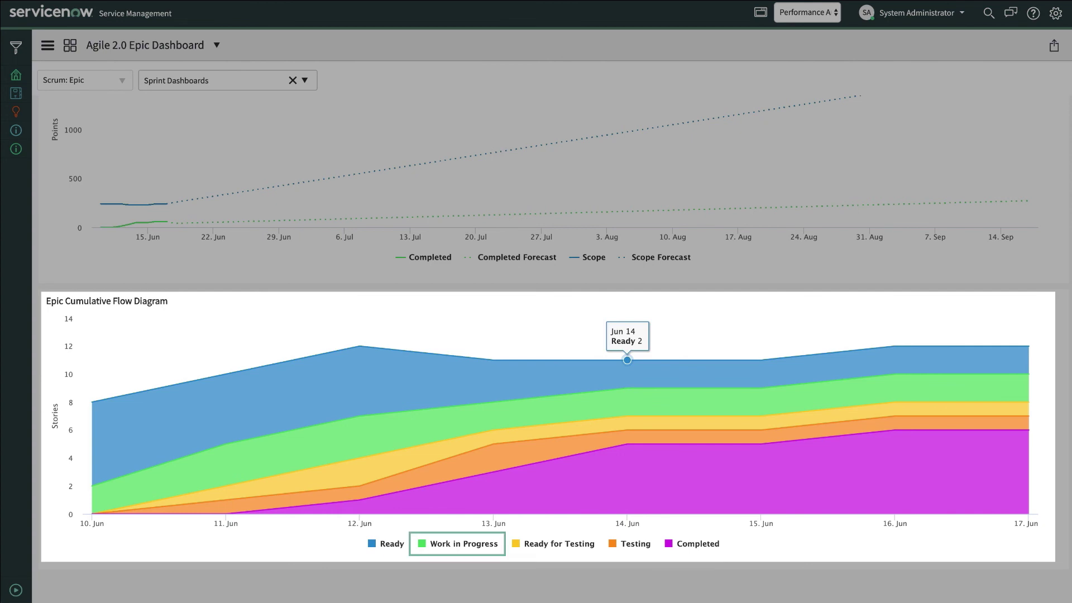